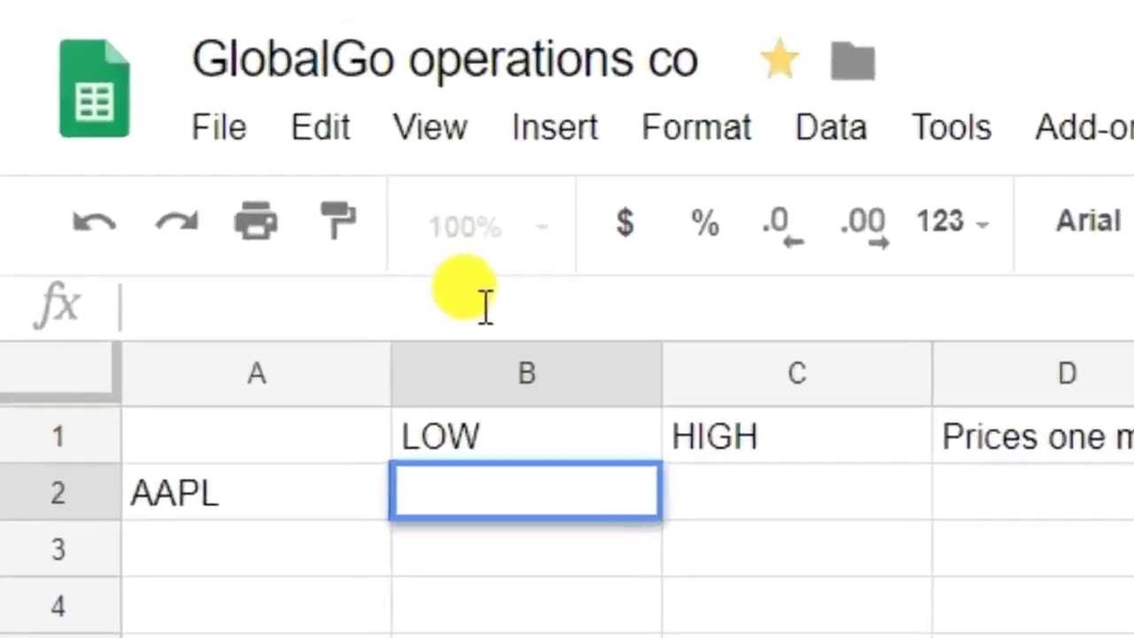
Step: In B2, build =GOOGLEFINANCE($A$2,B1) with an absolute ticker reference and the LOW heading as attribute
text(=google)
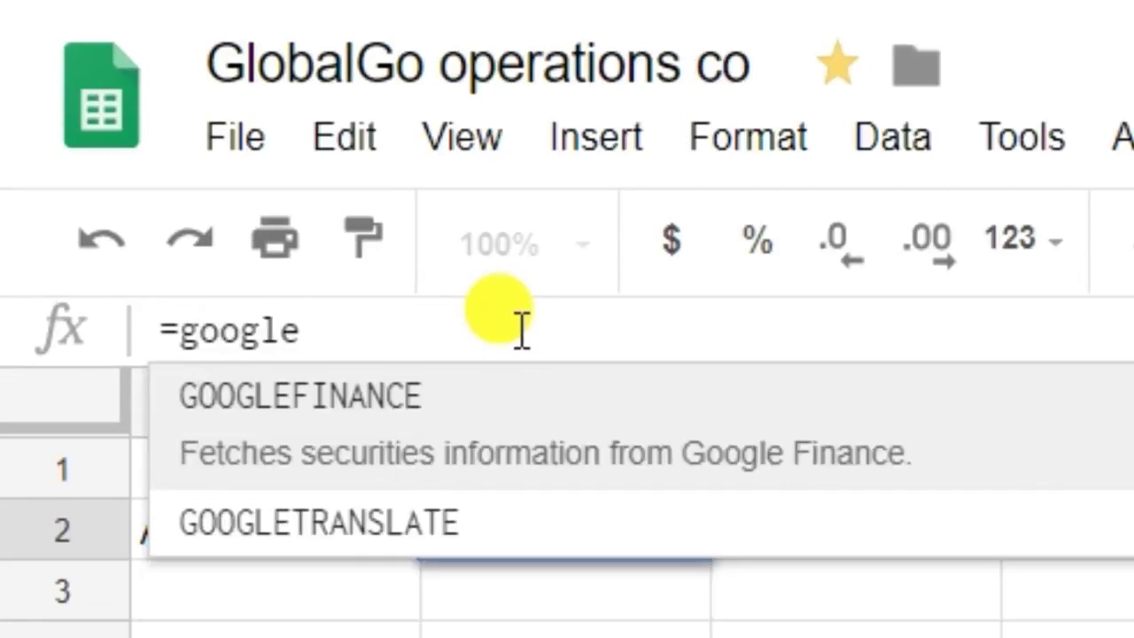
click(610, 417)
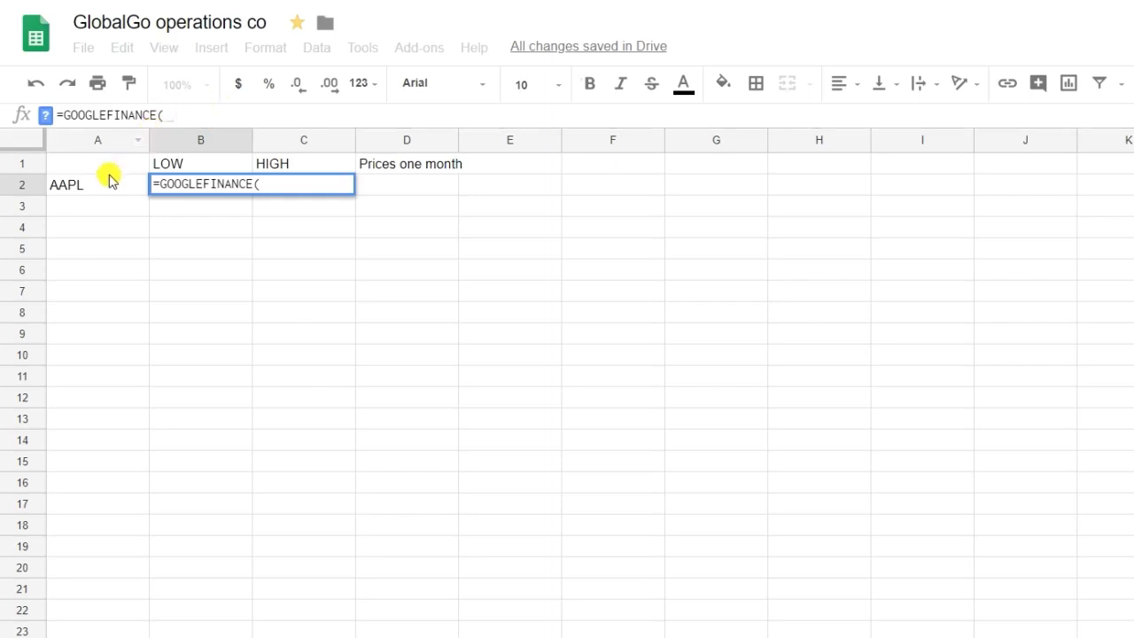
click(99, 188)
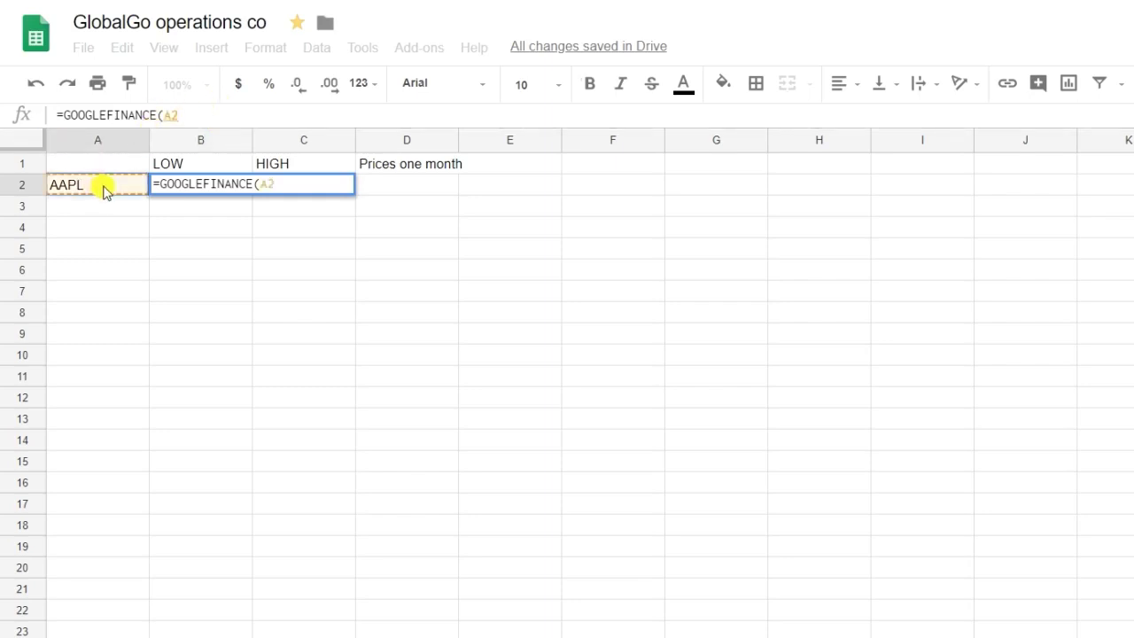
text(,)
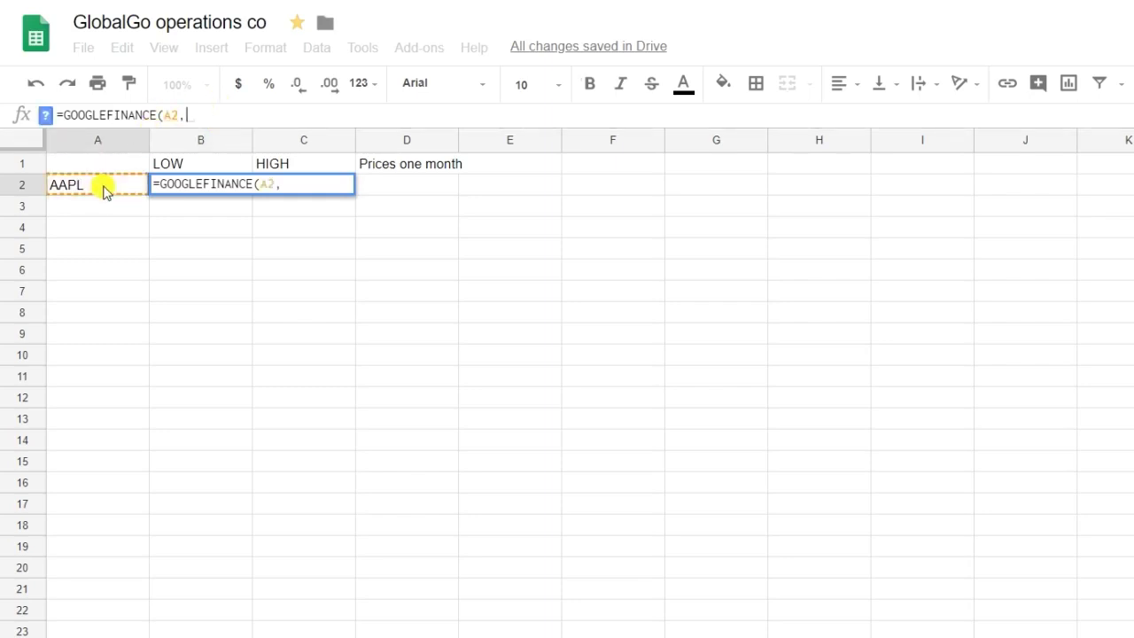
click(171, 118)
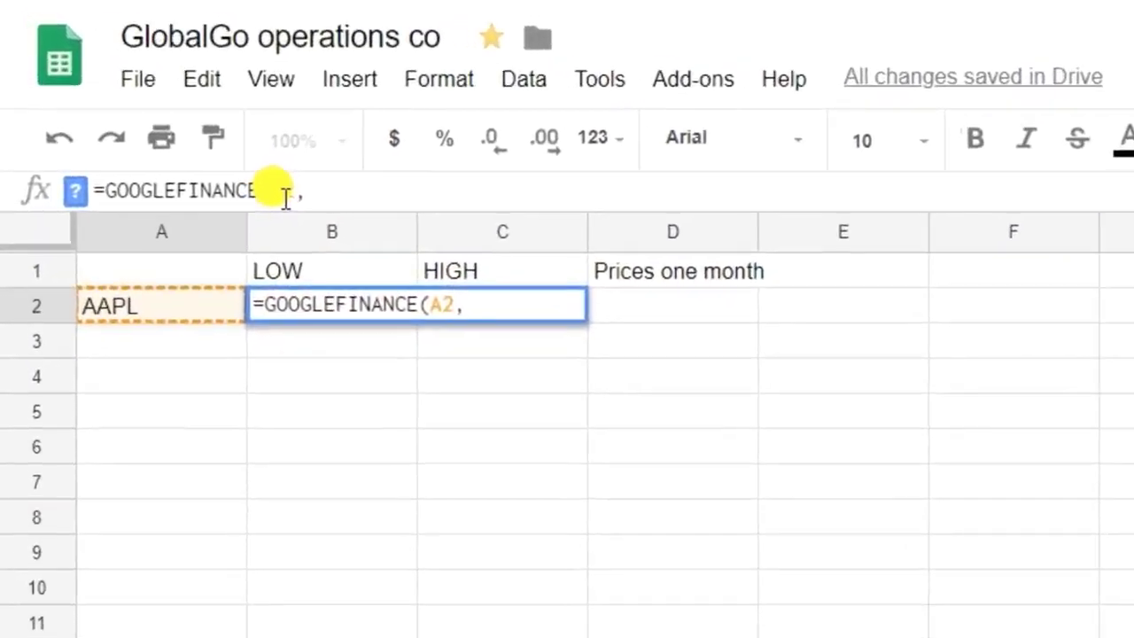
text($)
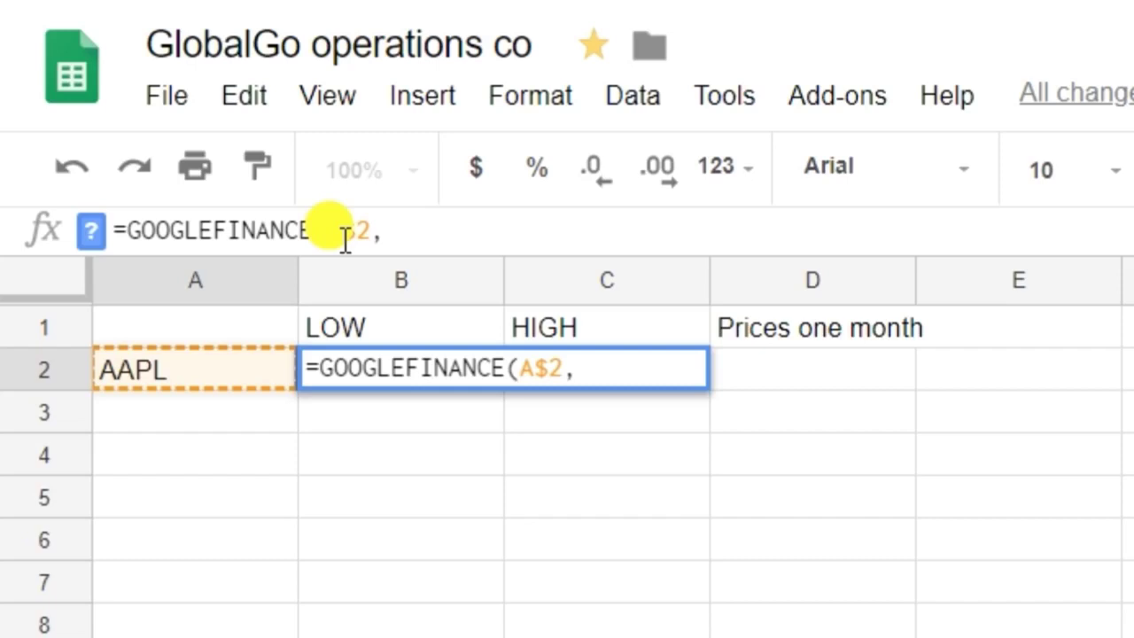
text($)
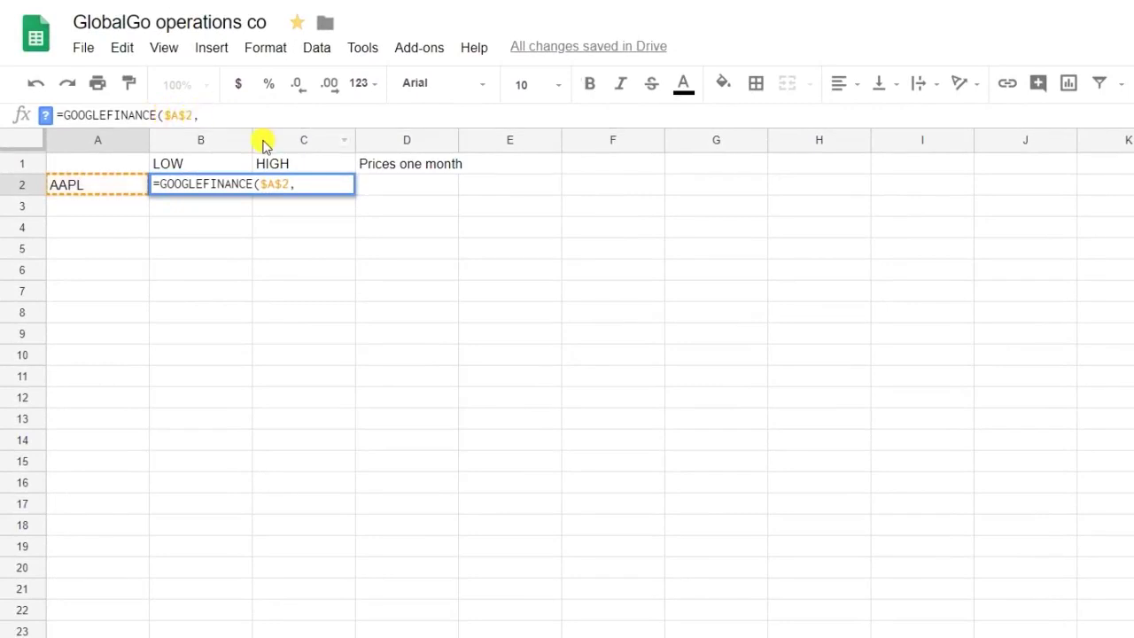
click(173, 168)
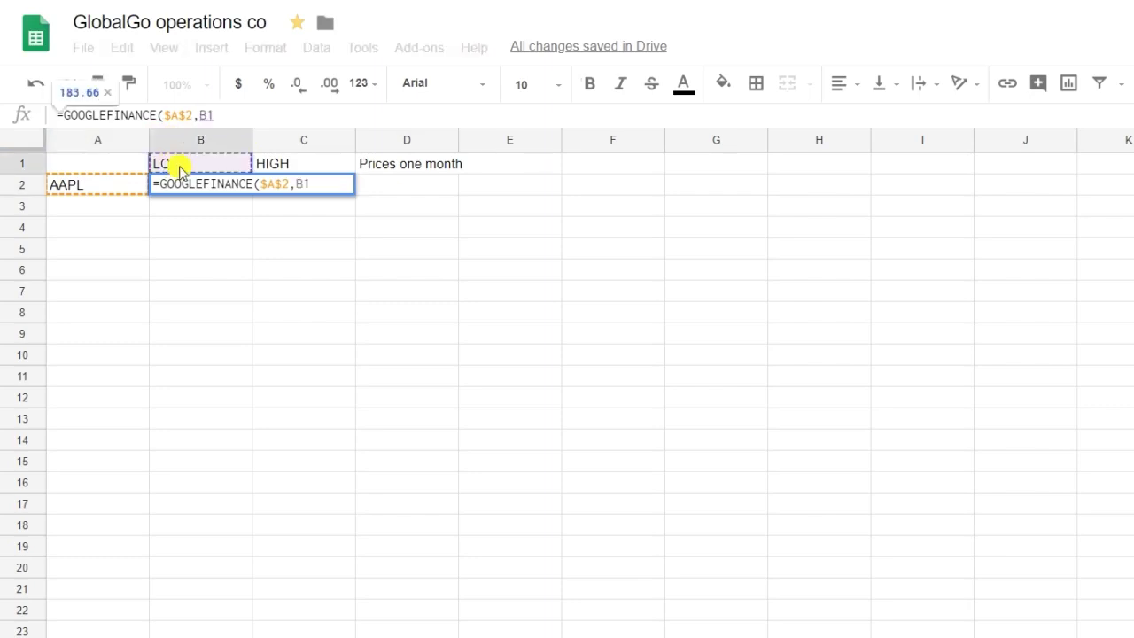
Step: Close and enter the B2 formula (low 183.66), then fill it right into C2 for the high 186.22
text())
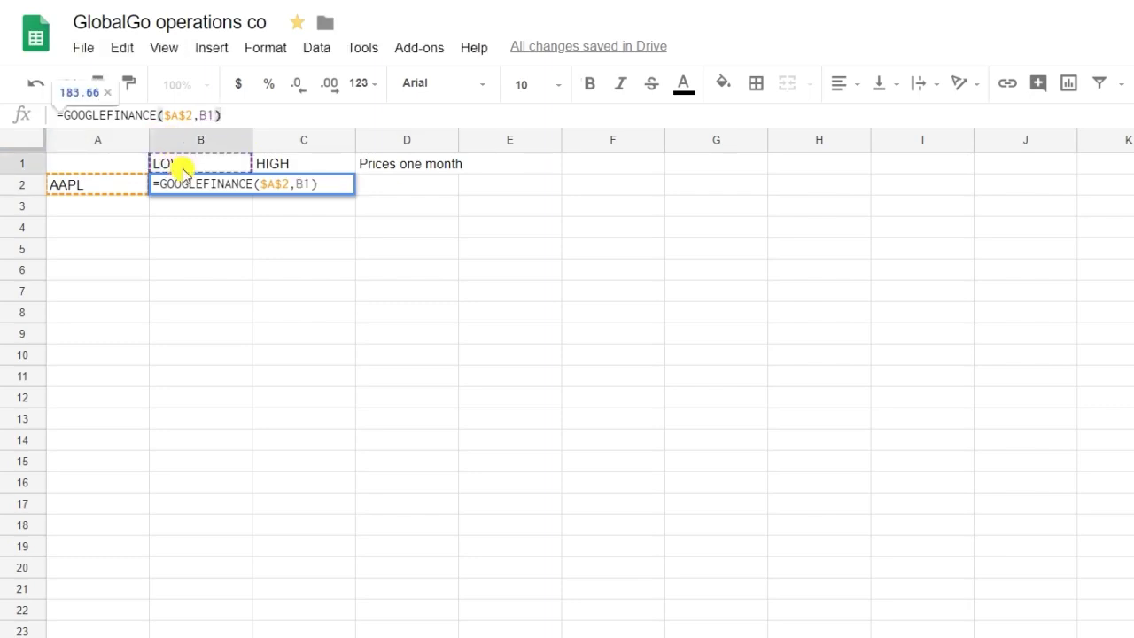
key(Return)
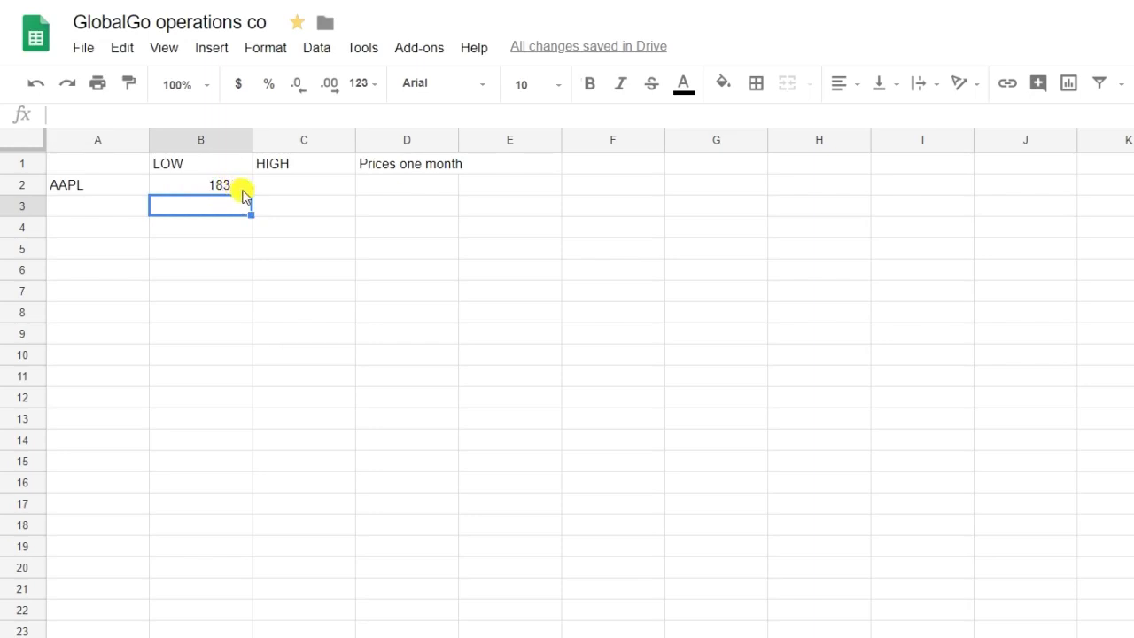
click(233, 192)
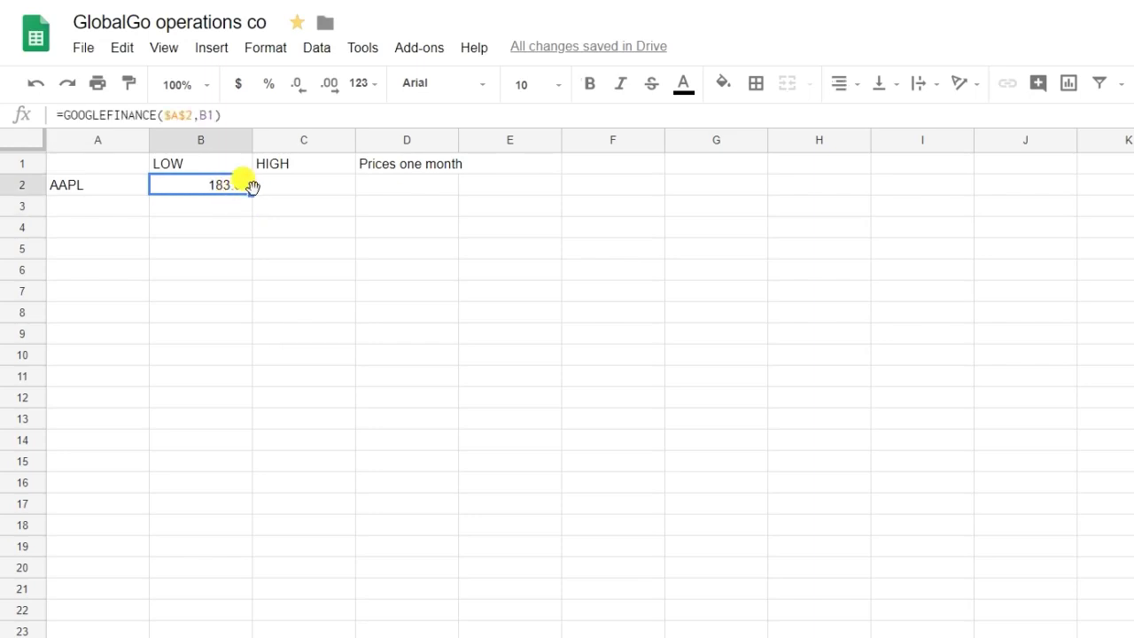
drag(252, 191, 274, 199)
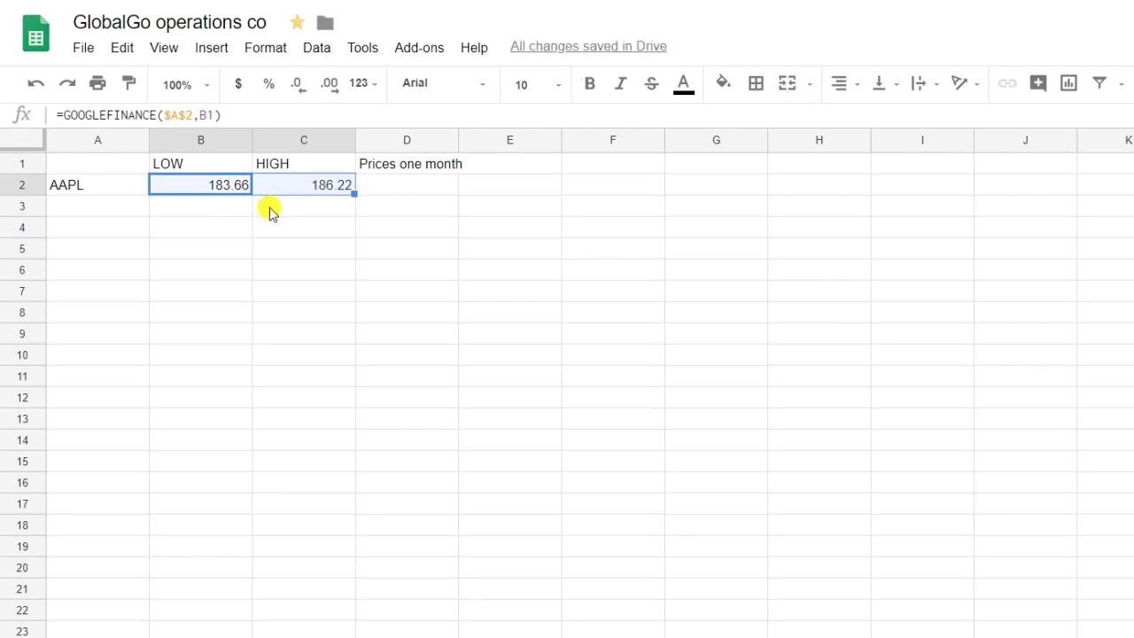
drag(270, 212, 304, 214)
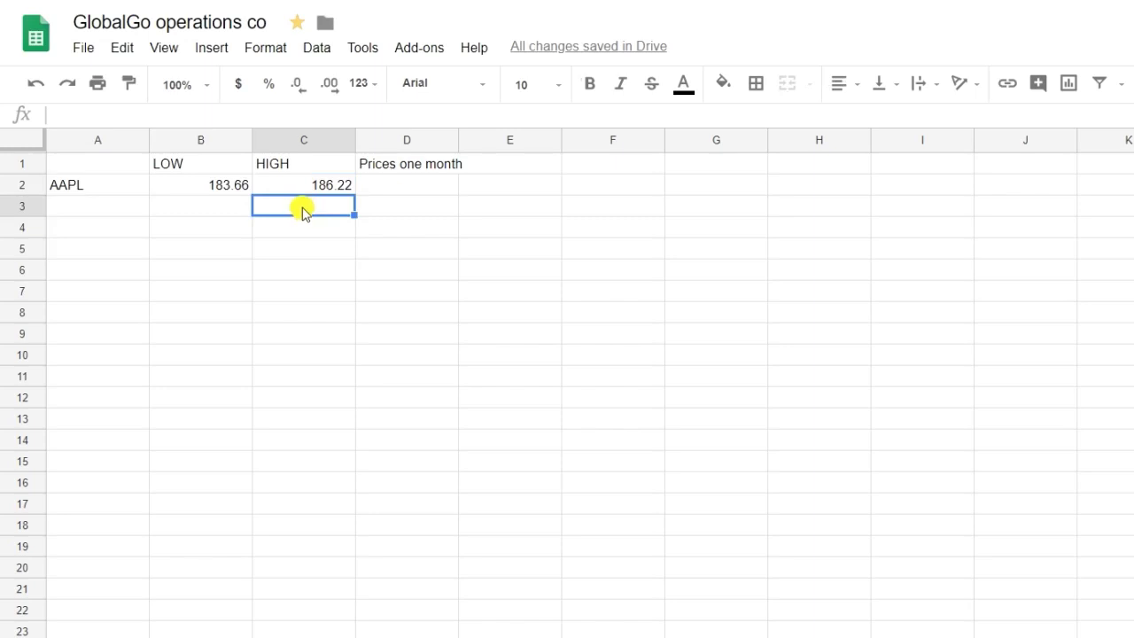
Step: Start D2's formula as =GOOGLEFINANCE(A2,"price", removing the doubled quotation mark
click(380, 186)
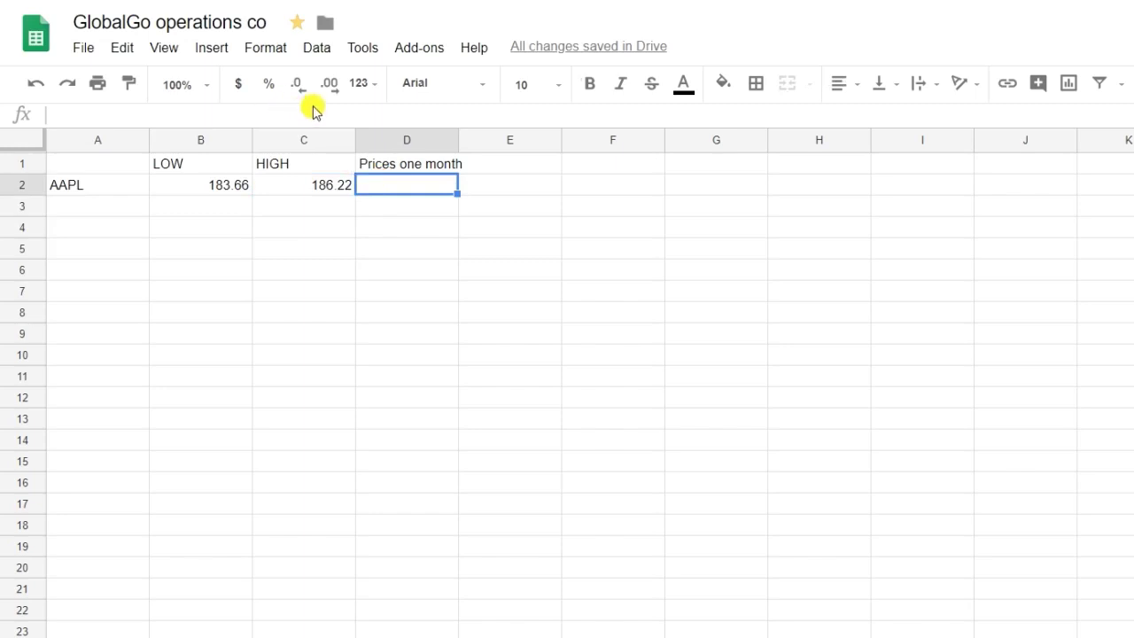
click(161, 115)
text(=goo)
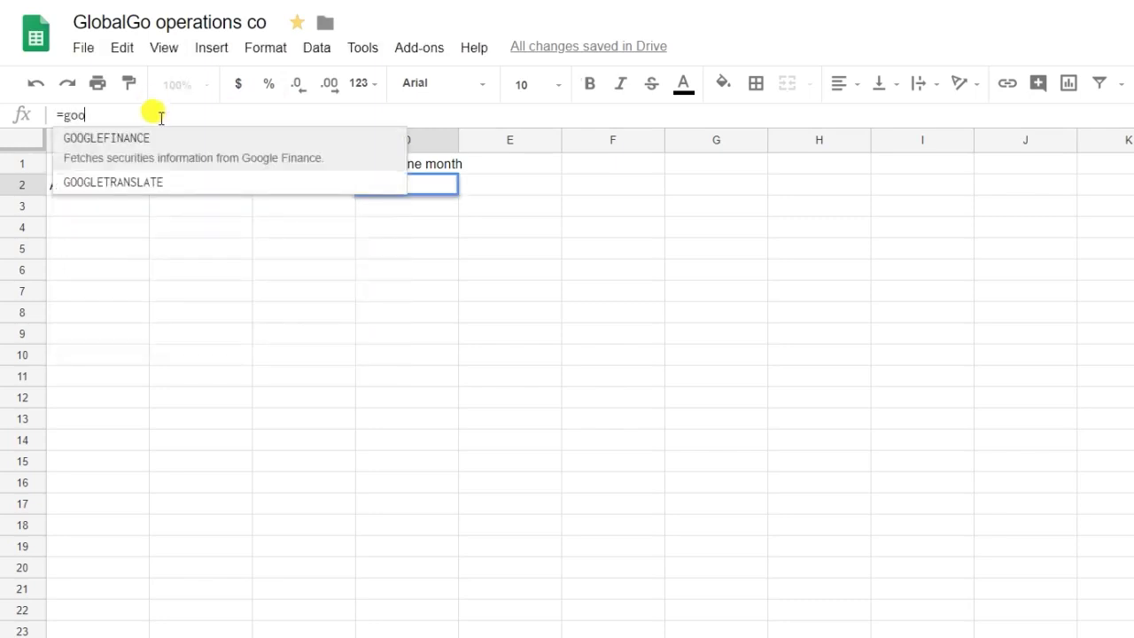
key(Tab)
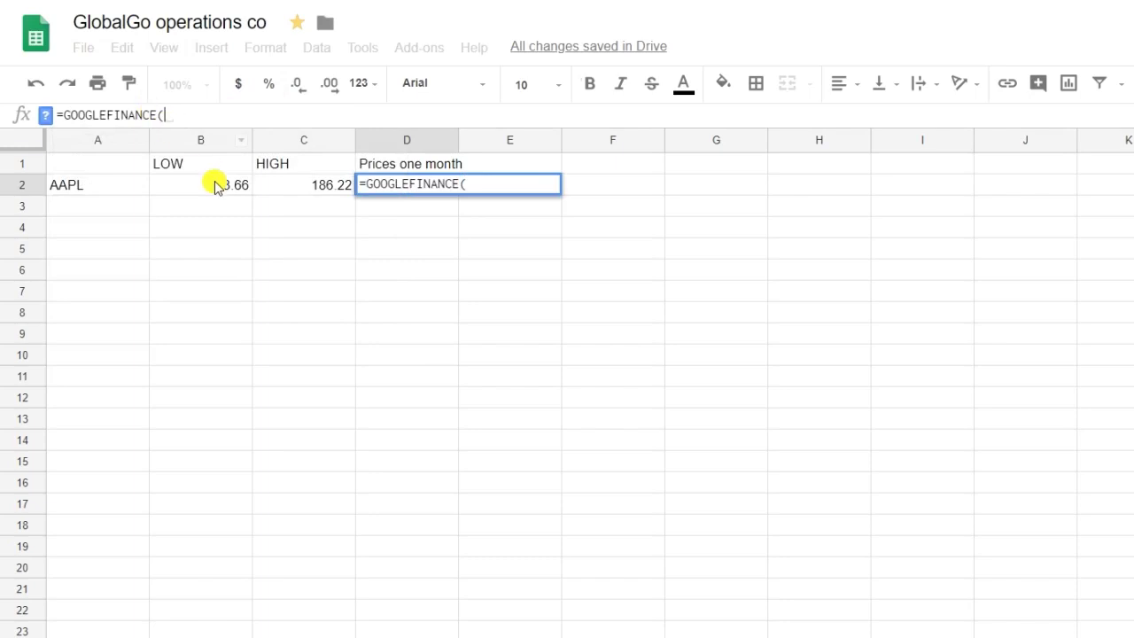
click(71, 186)
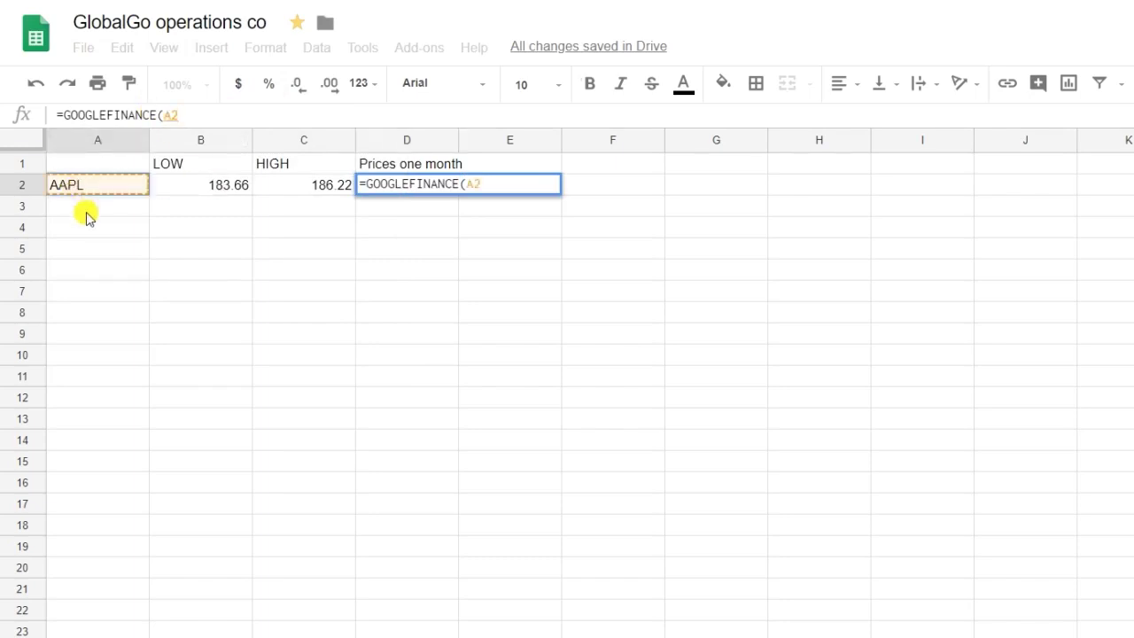
text(,)
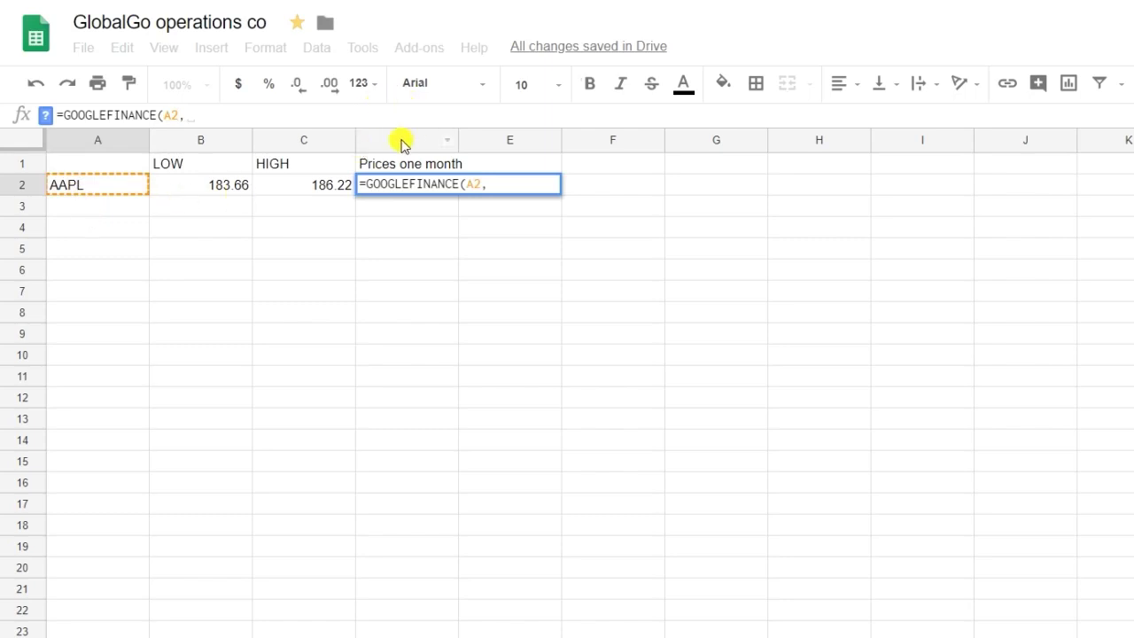
text("")
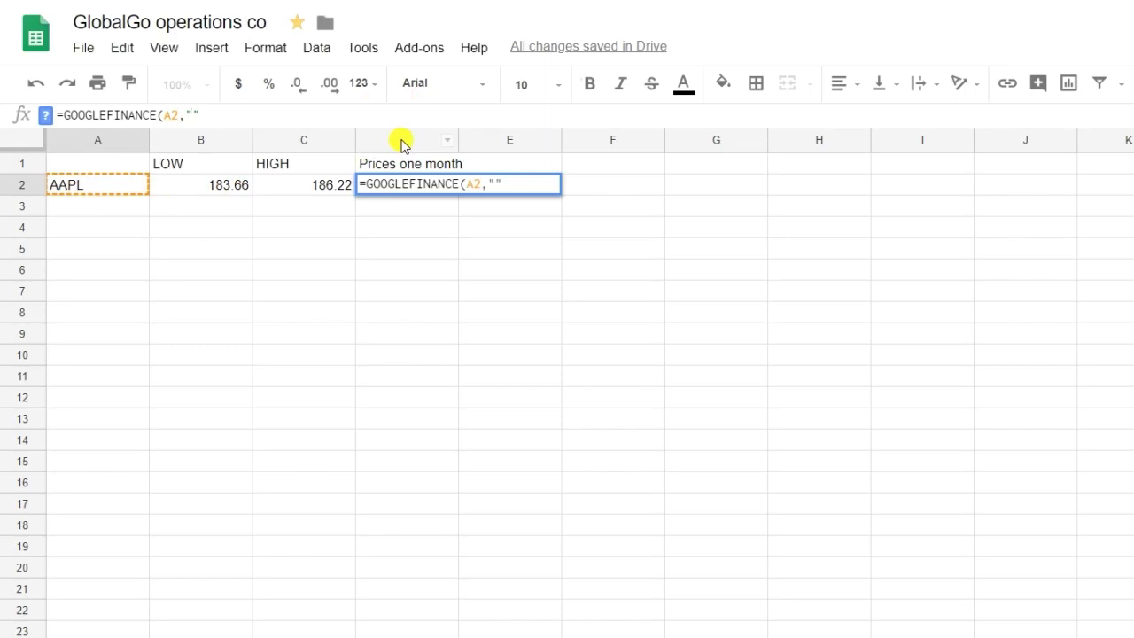
text("price)
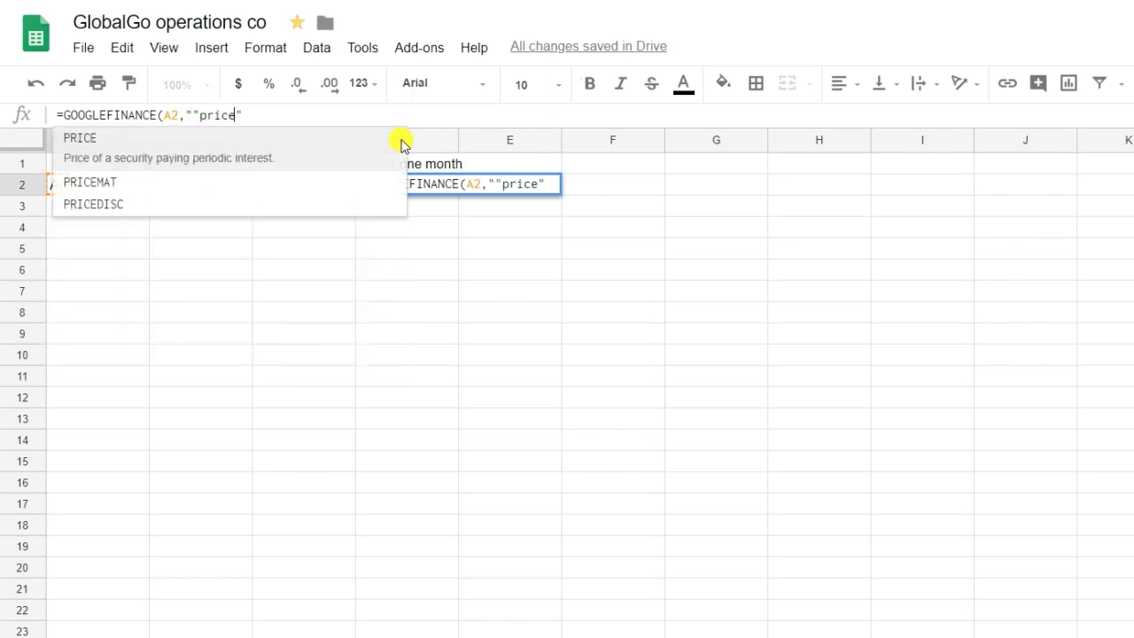
key(Left)
key(Left)
key(BackSpace)
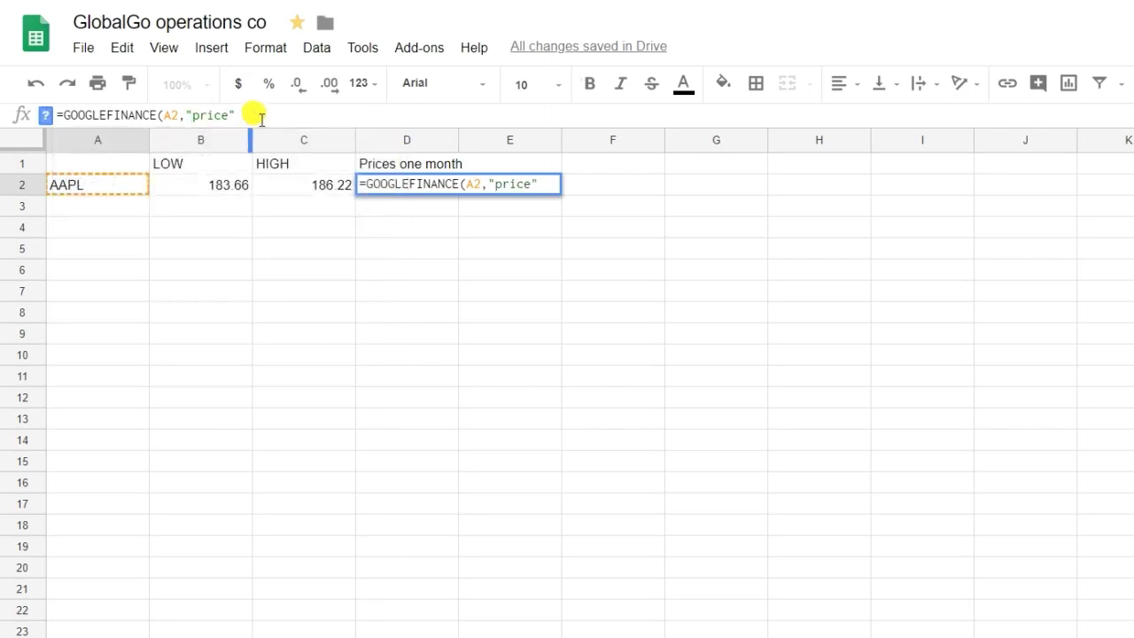
Step: Finish D2 with the date range today(),today()-30 and enter it to load the Date/Close table
text(,)
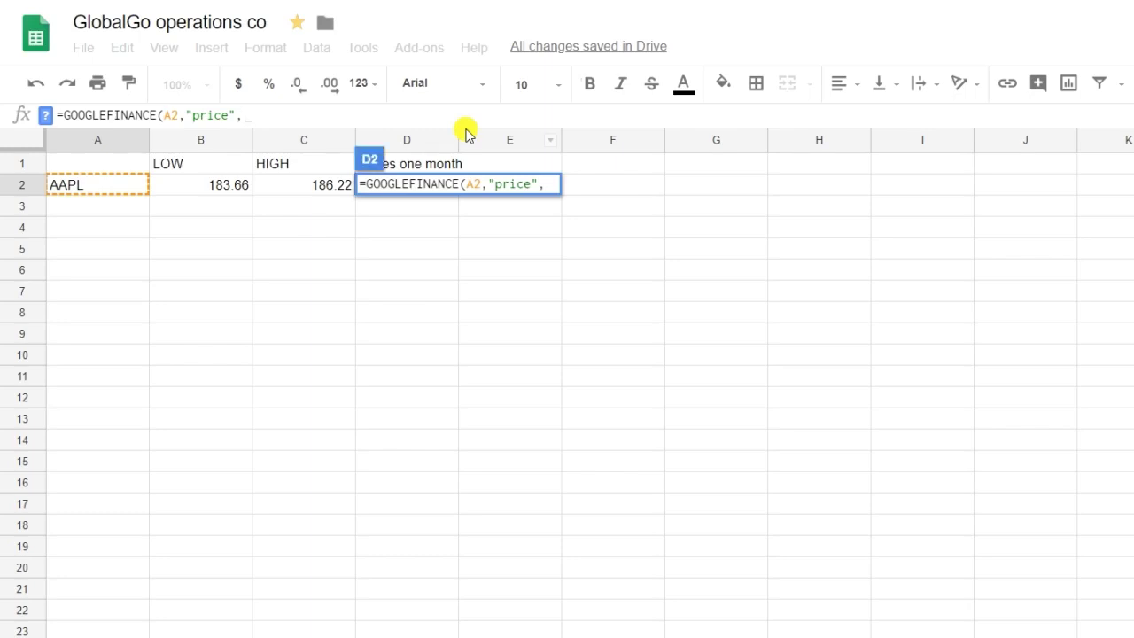
text(today())
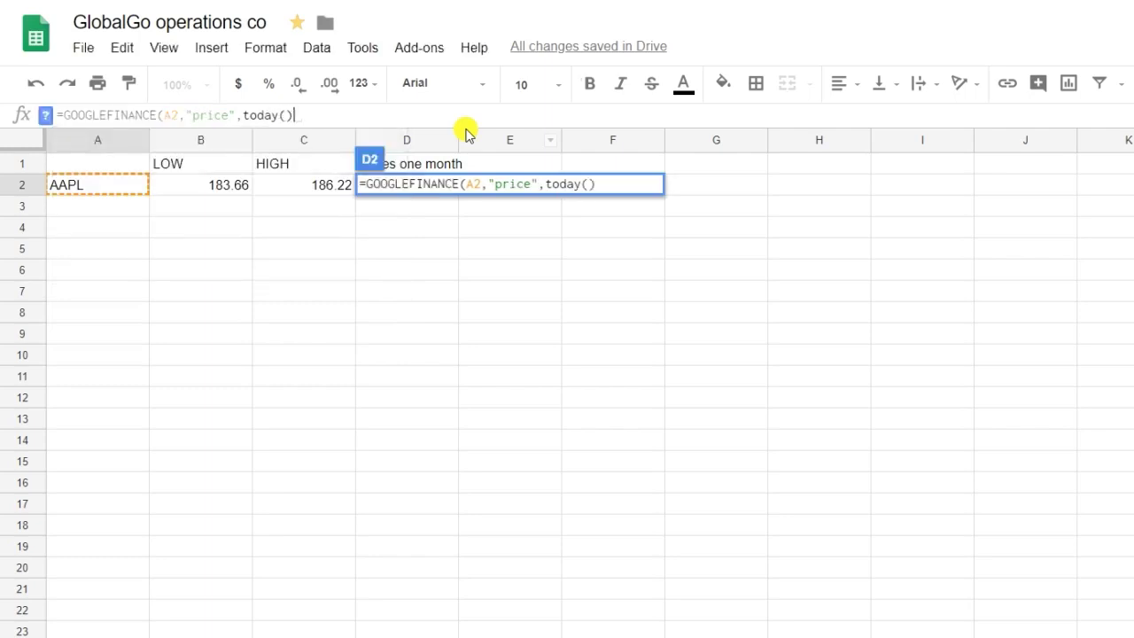
text(,)
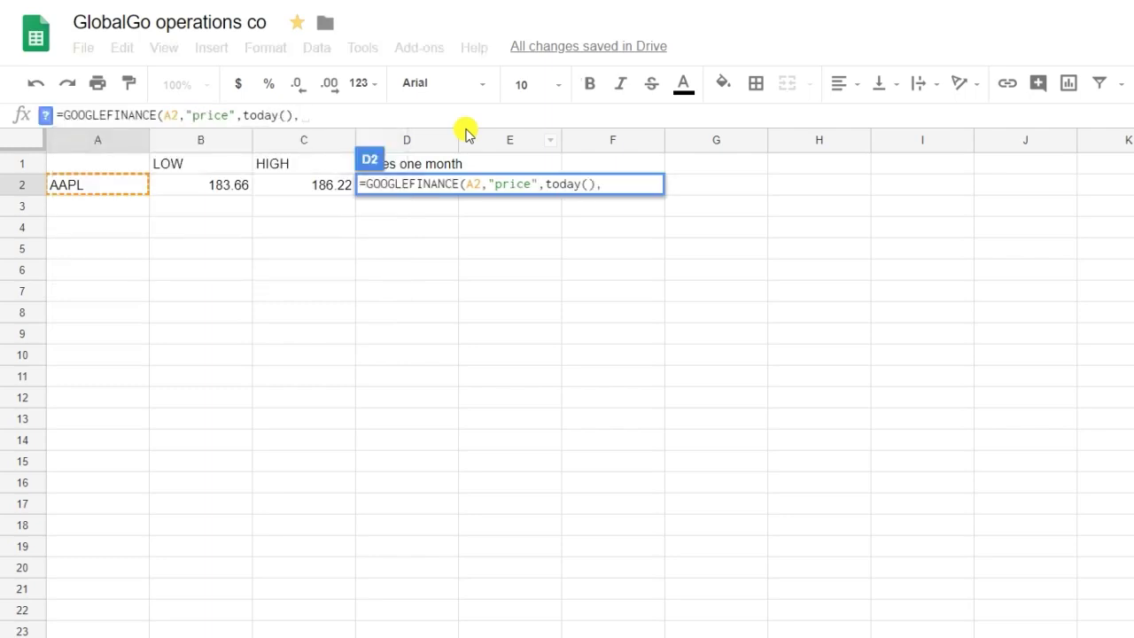
text(today)
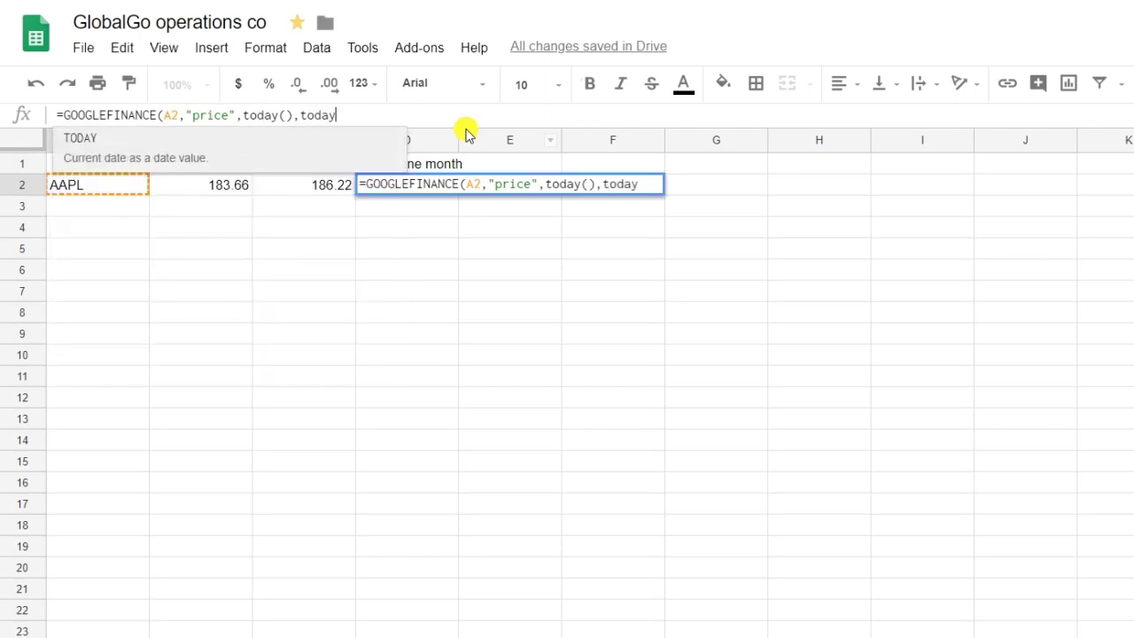
text(())
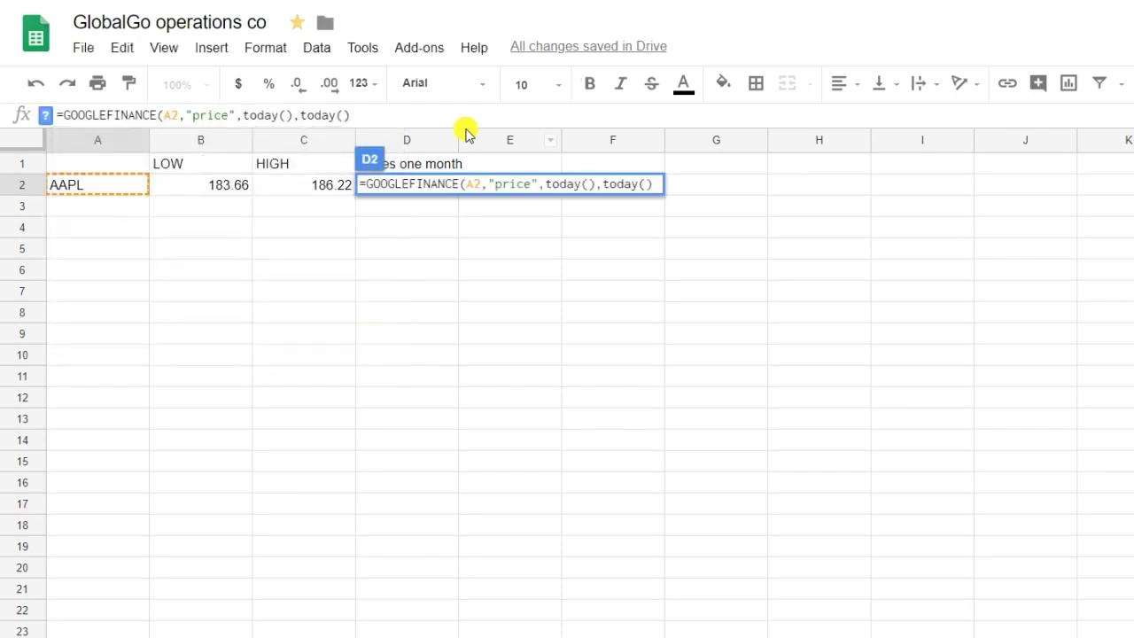
text(-30))
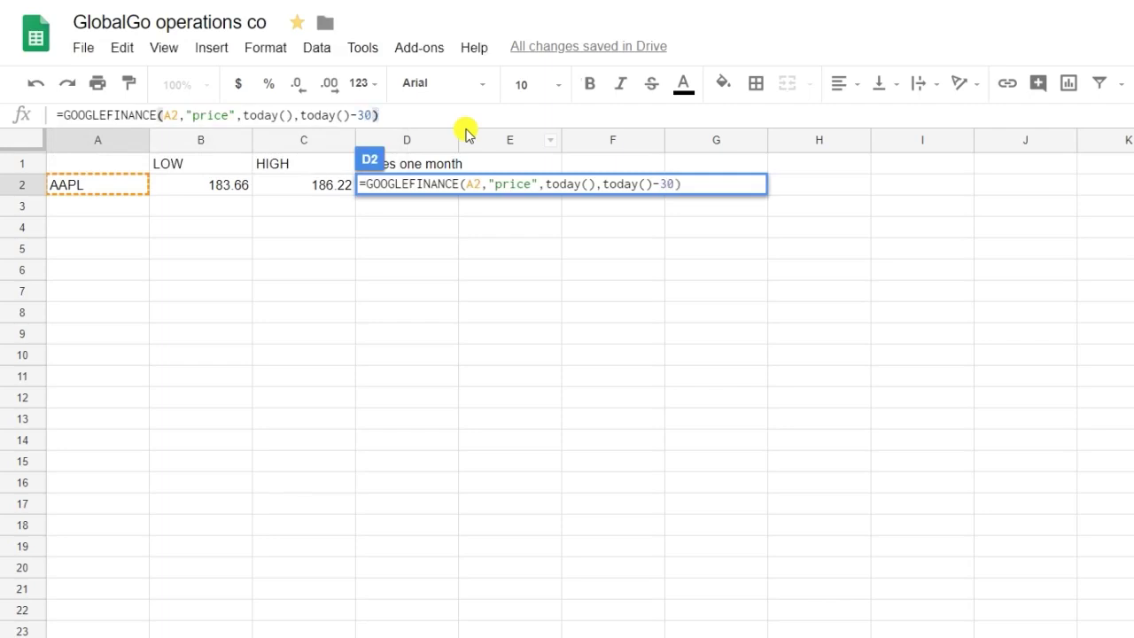
key(Return)
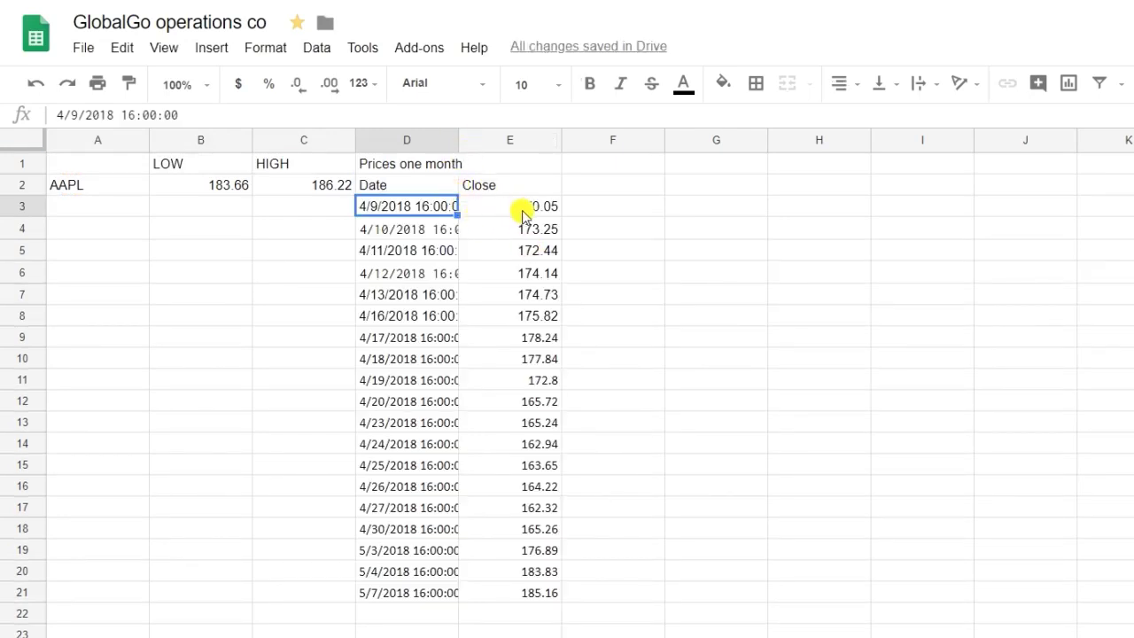
Step: Select the loaded AAPL dates in D3:D21, from 4/9/2018 to 5/7/2018
drag(427, 216, 447, 592)
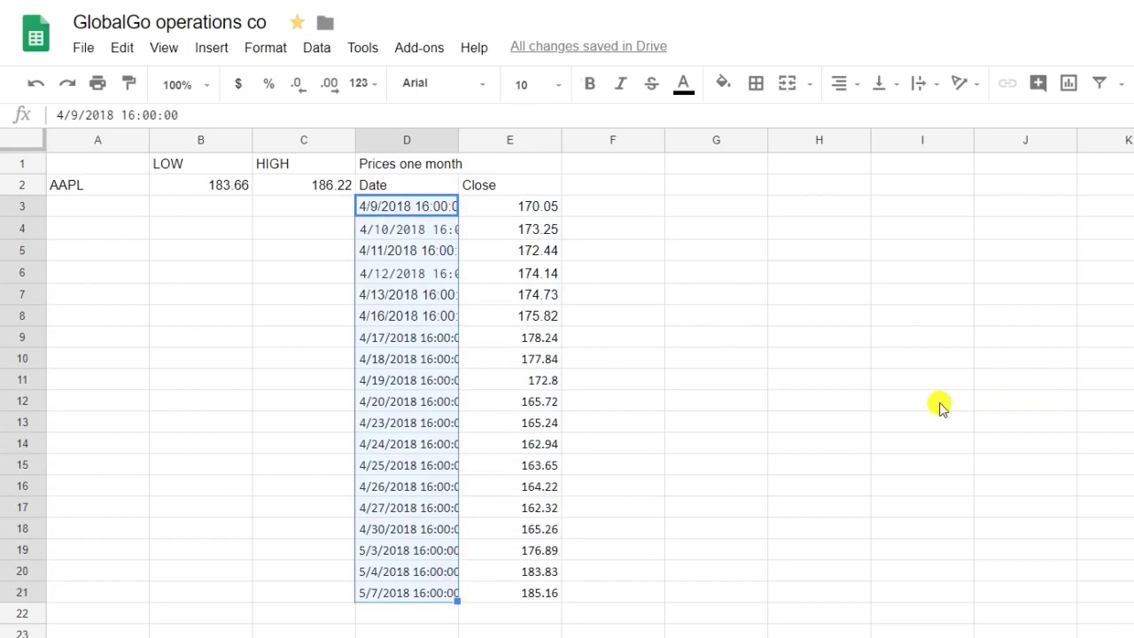